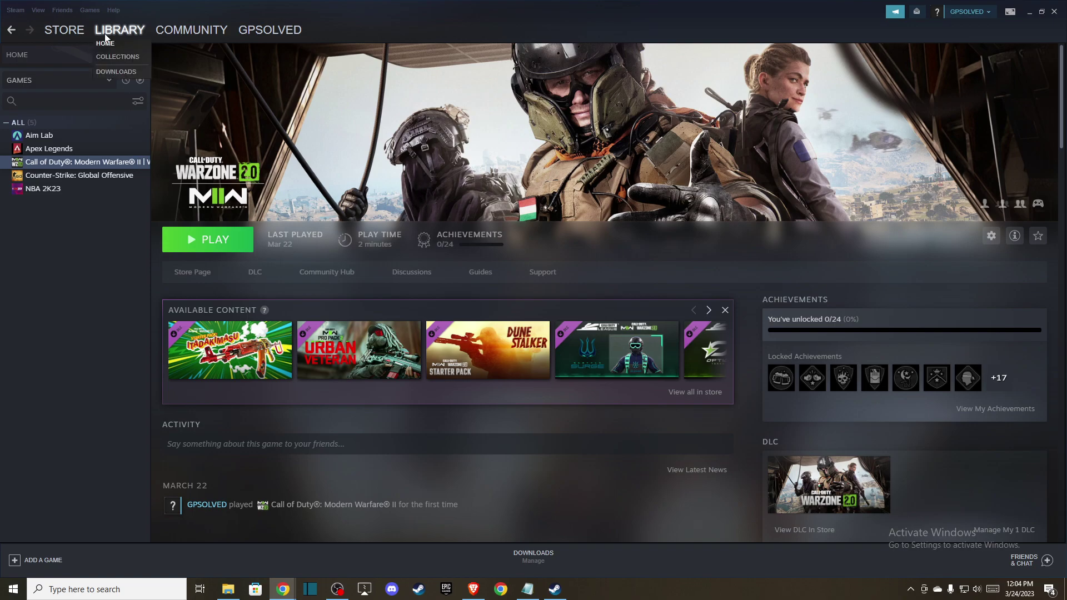
Step: Review the local file verification option in Call of Duty: Modern Warfare II | Warzone 2.0's properties, close them and minimize Steam
right_click(54, 162)
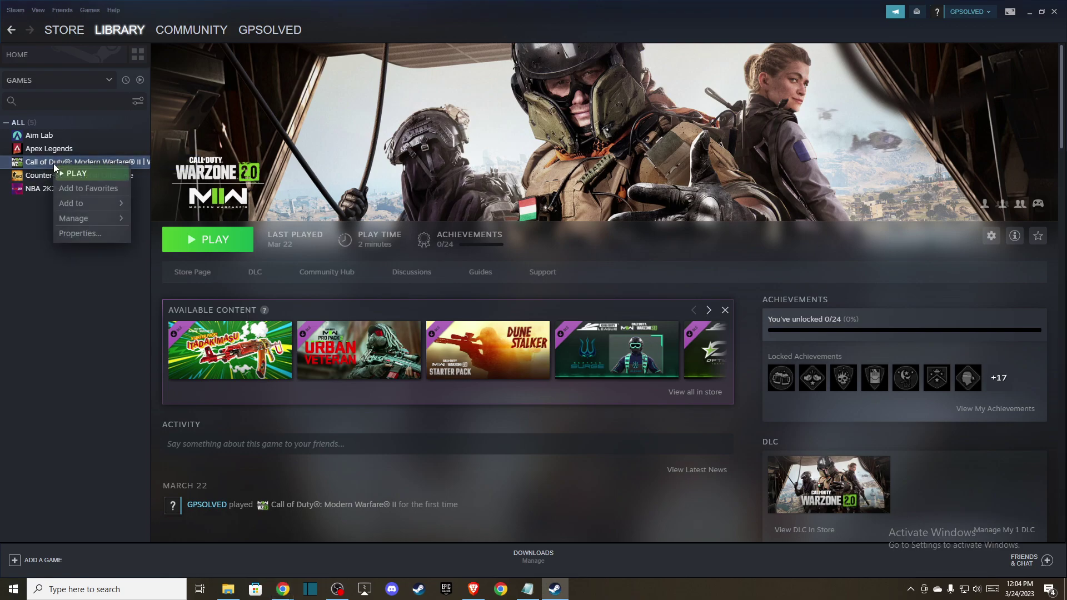
click(74, 238)
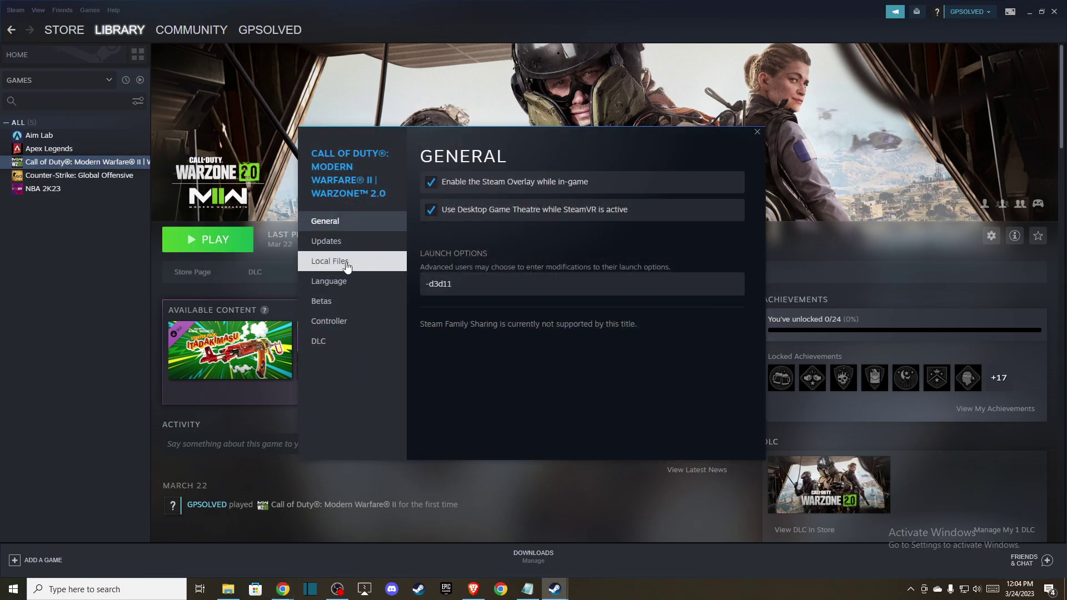
click(346, 265)
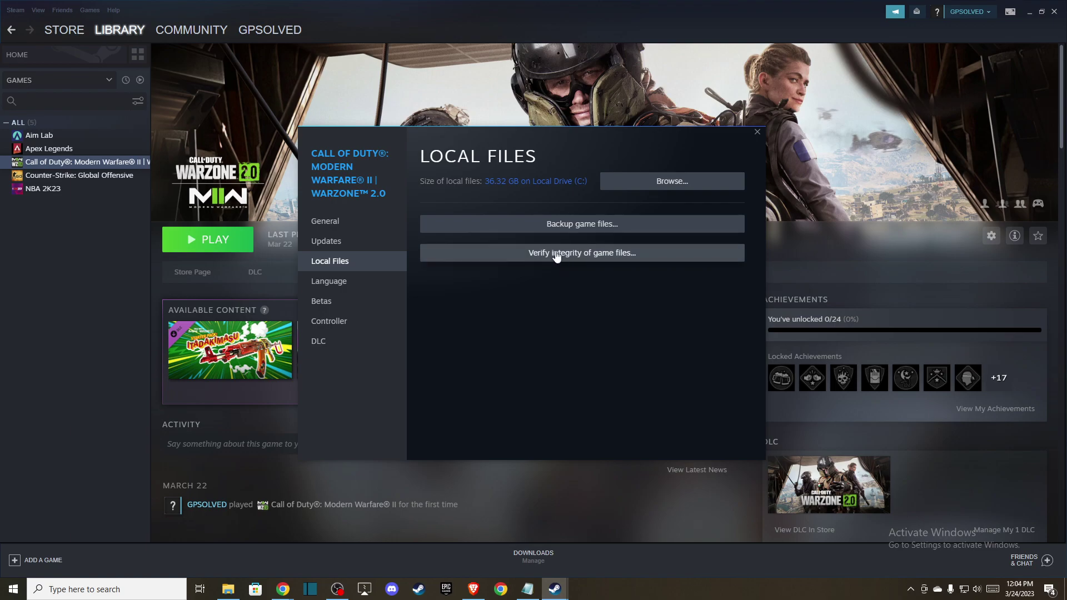
click(758, 133)
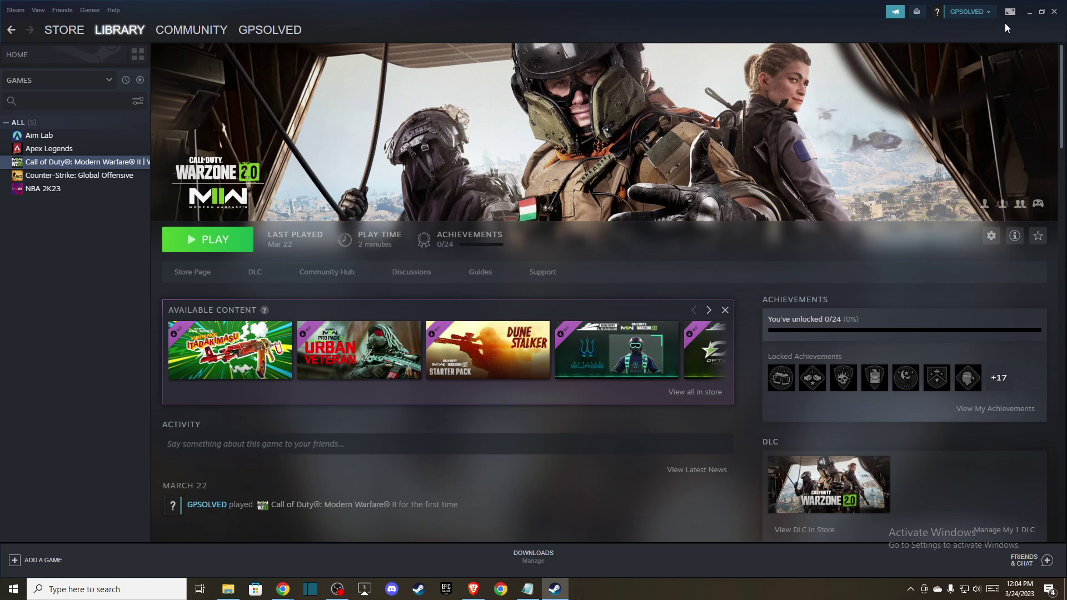
click(1028, 13)
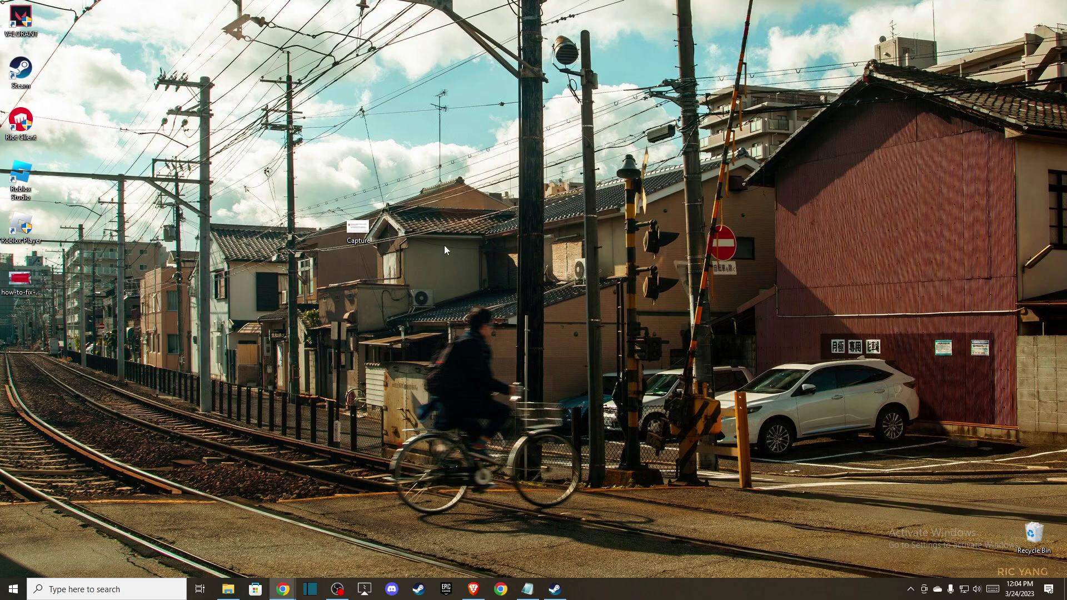
Step: Find the Windows Update settings, start a check for updates and close the Settings window
click(93, 589)
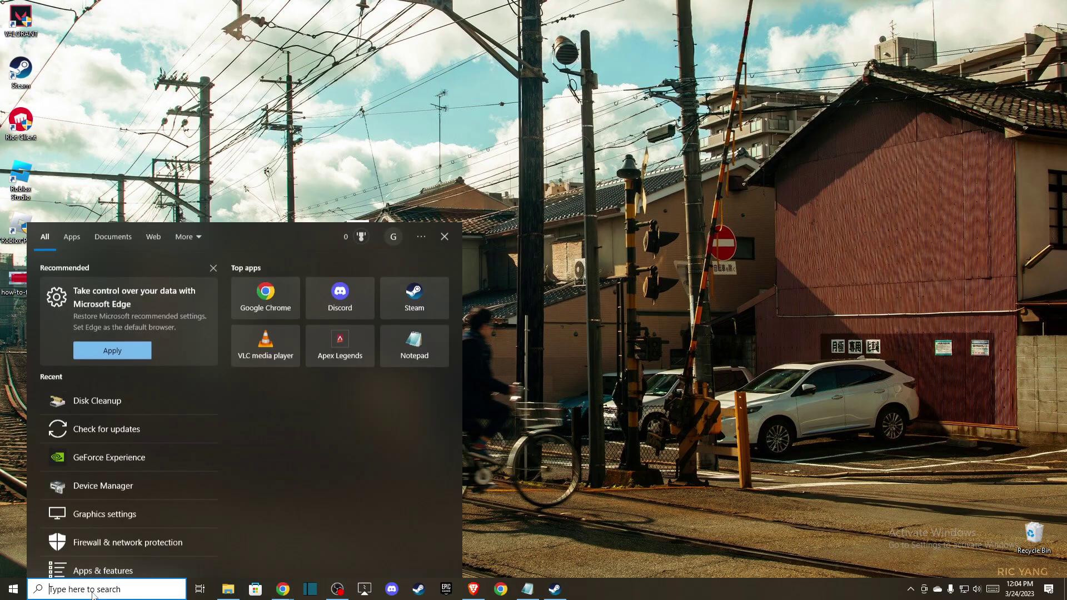
text(check)
key(Return)
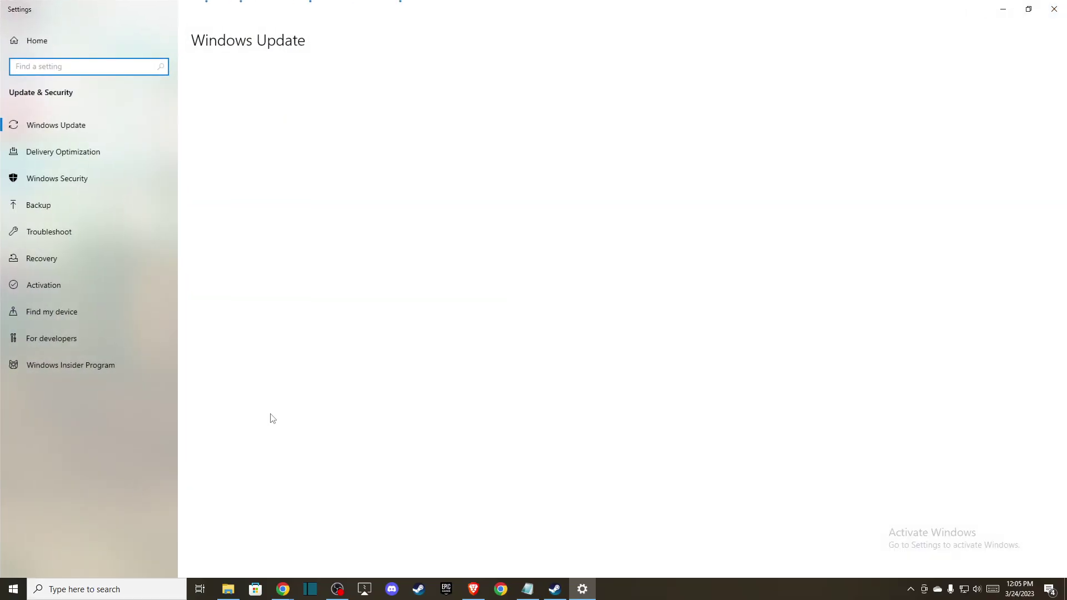
click(245, 113)
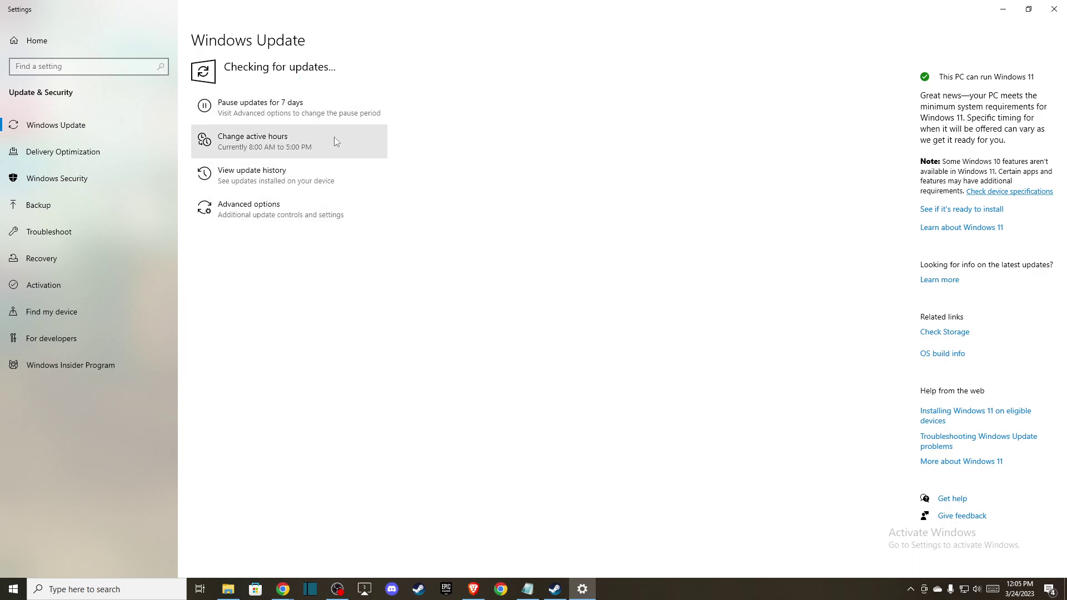
click(1052, 8)
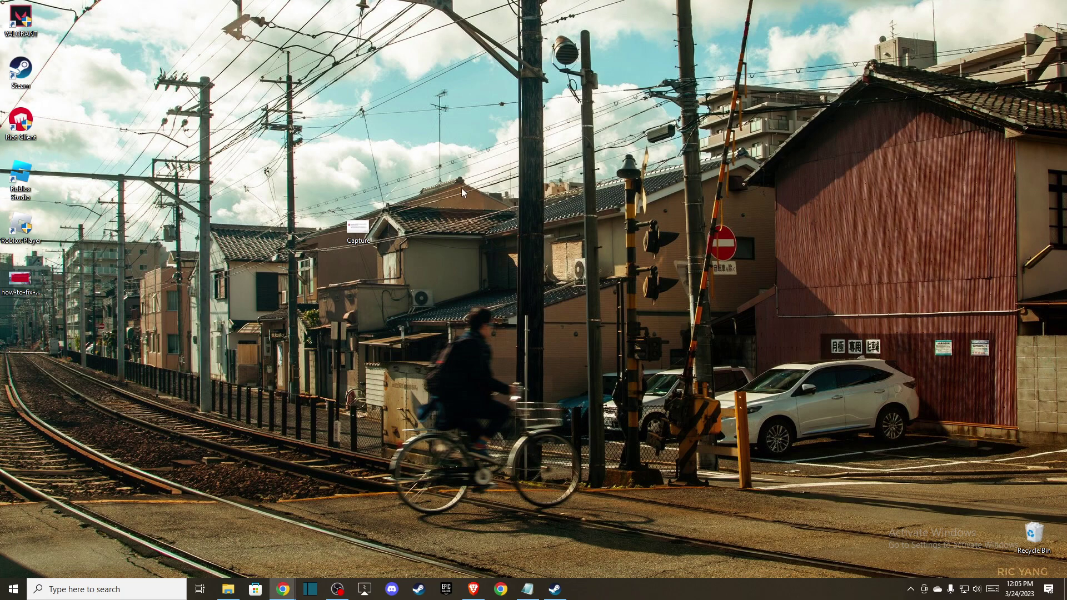
Step: Check for graphics driver updates in GeForce Experience and close the program
click(104, 593)
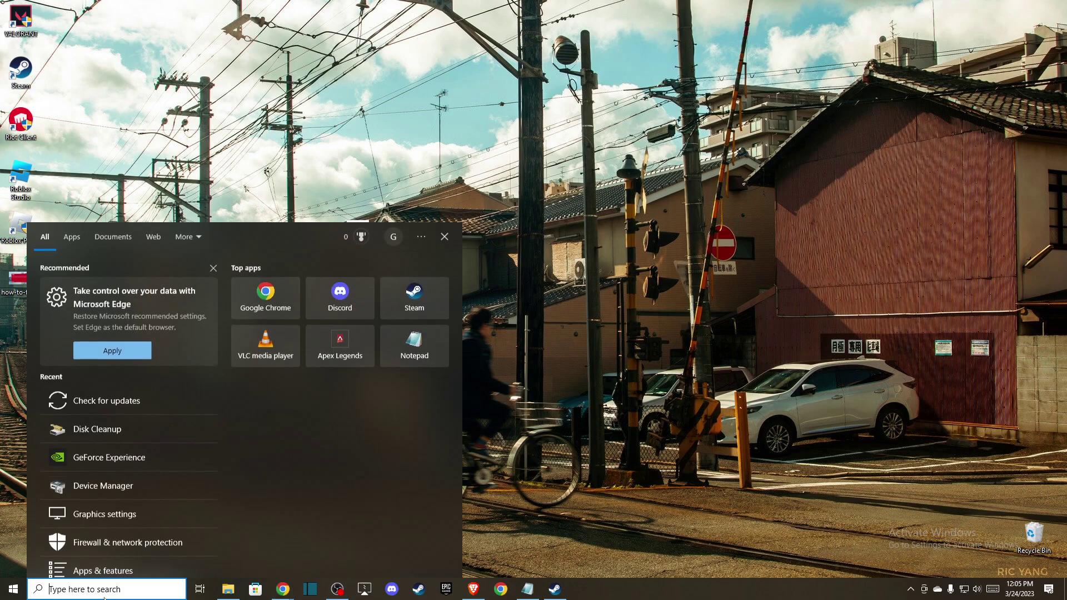
text(geforce)
key(Return)
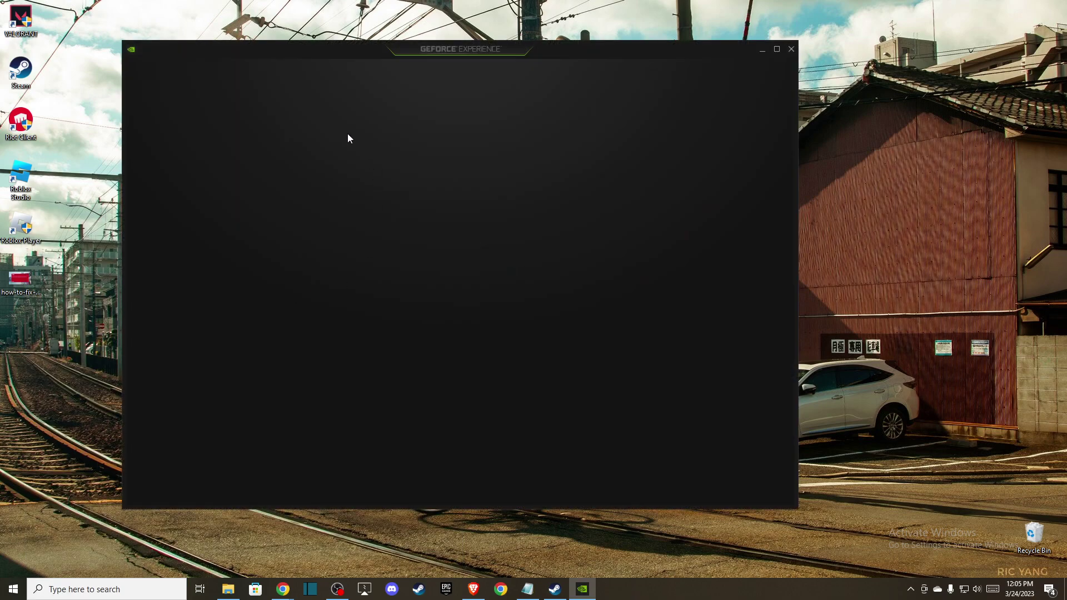
click(235, 75)
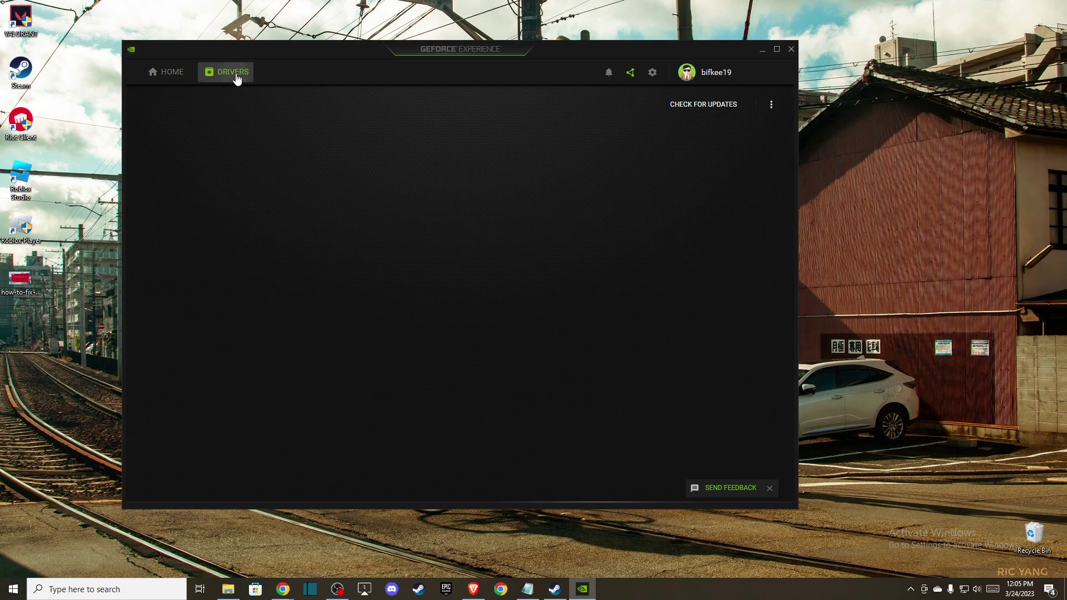
click(702, 107)
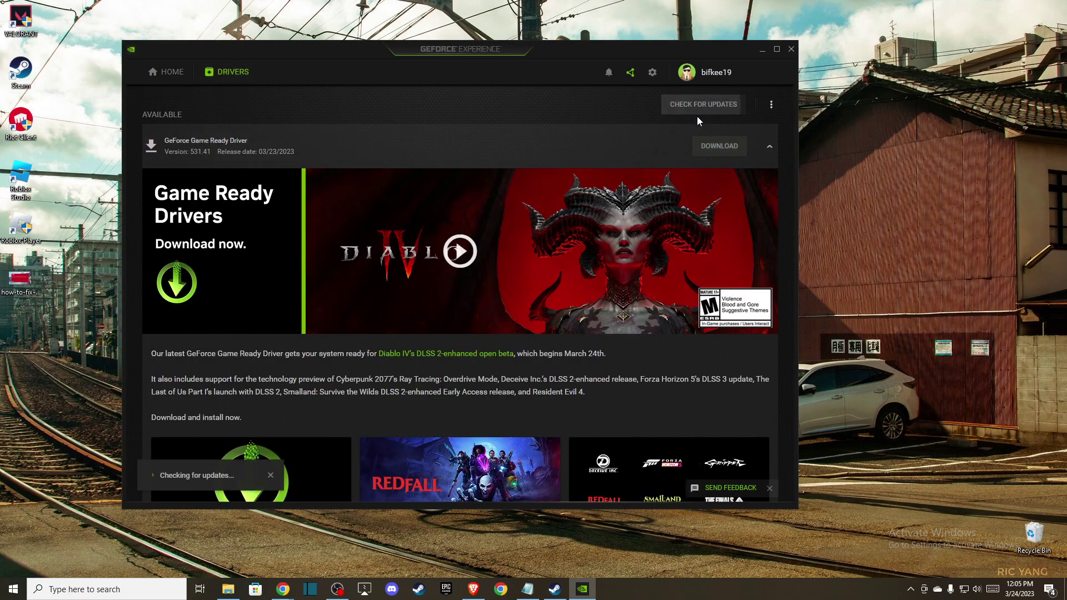
click(789, 52)
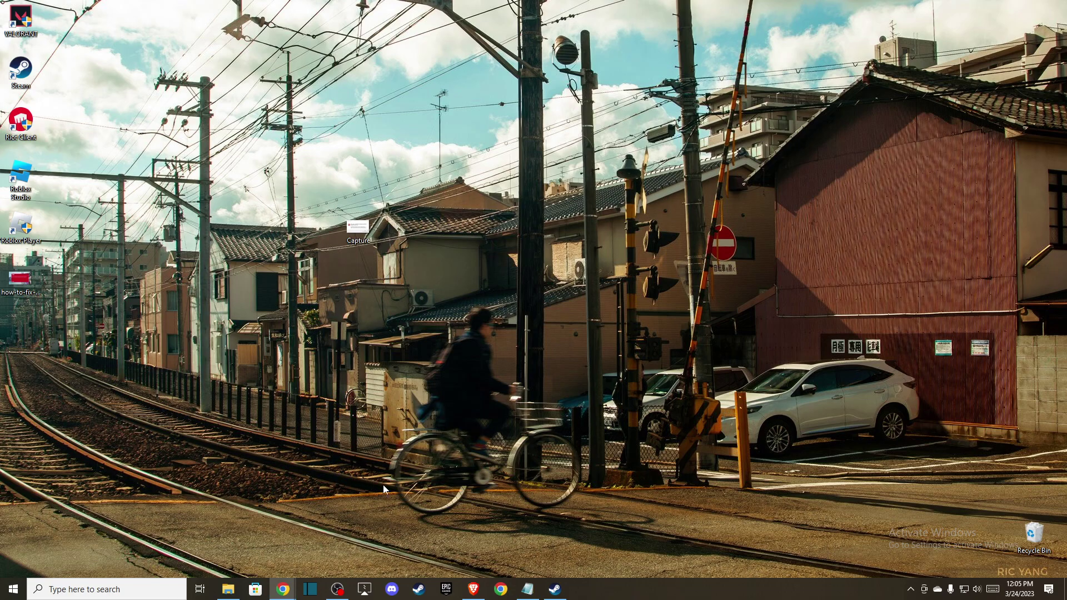
Step: Switch back to Steam and review the Downloads settings, including the download cache option, leaving without changes
click(555, 589)
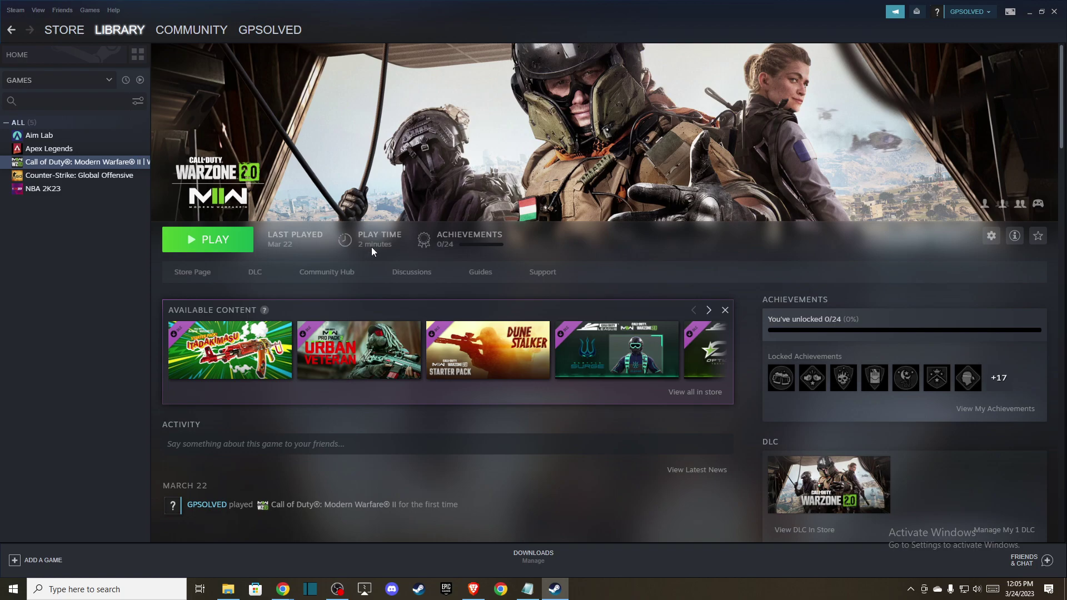
click(15, 10)
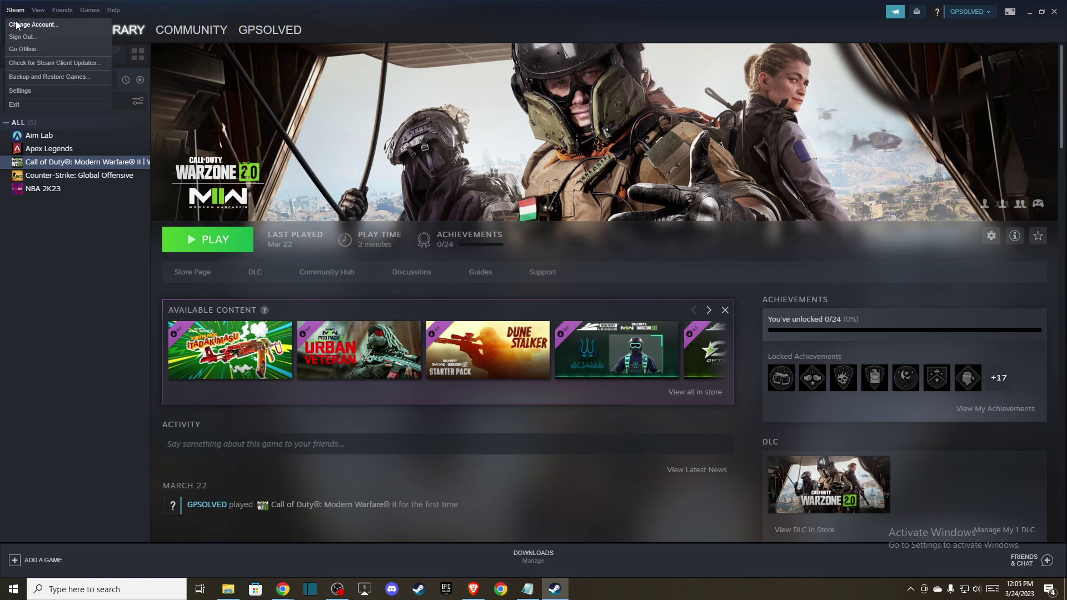
click(20, 91)
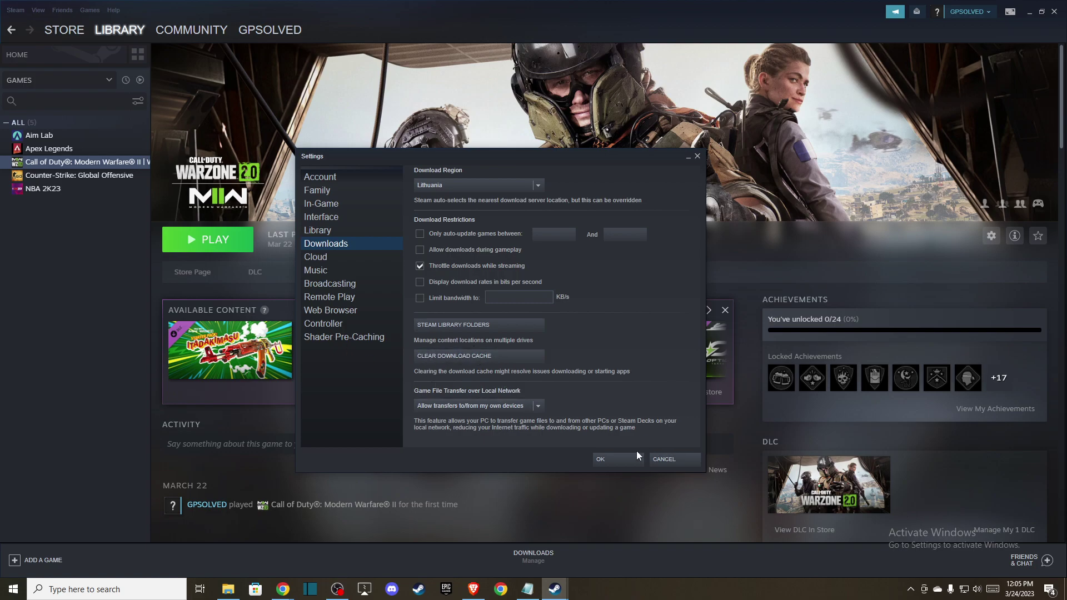
click(667, 460)
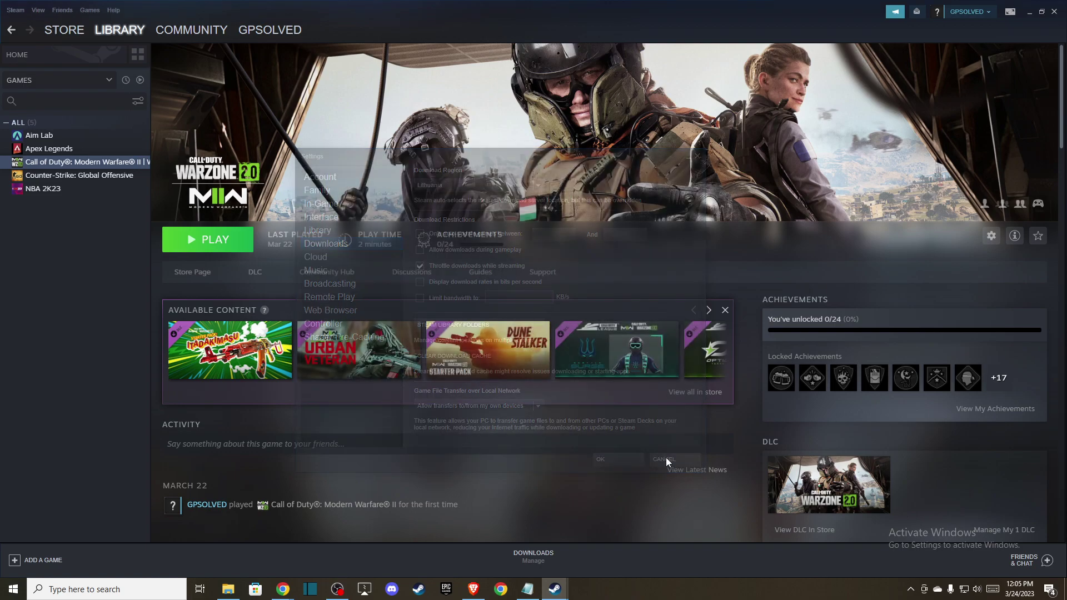
Step: Review the local files options in Counter-Strike: Global Offensive's properties and close them
mouse_move(469, 339)
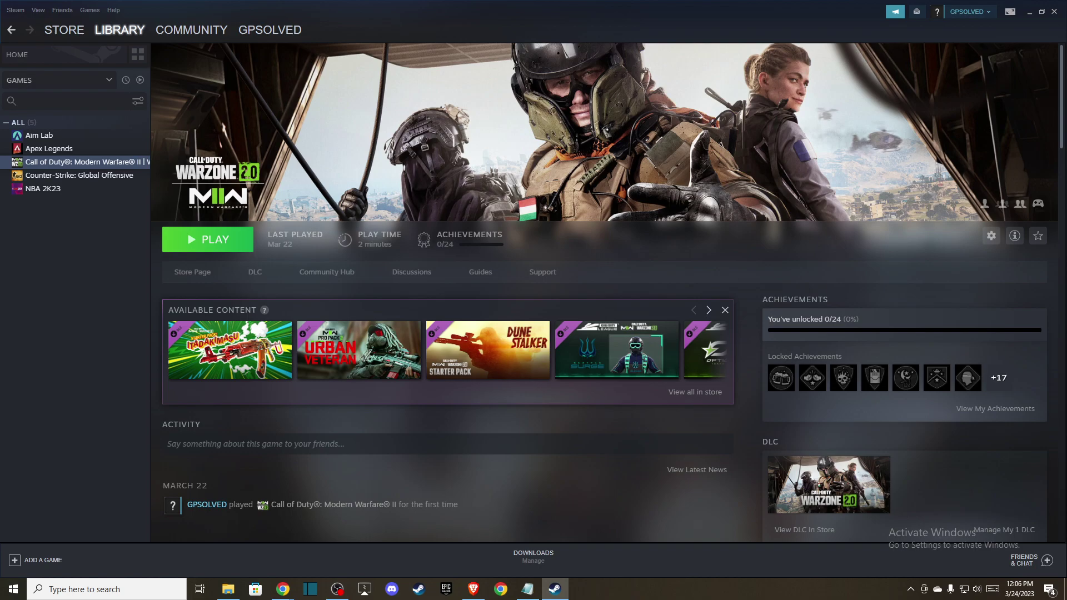
click(62, 177)
right_click(62, 177)
click(105, 245)
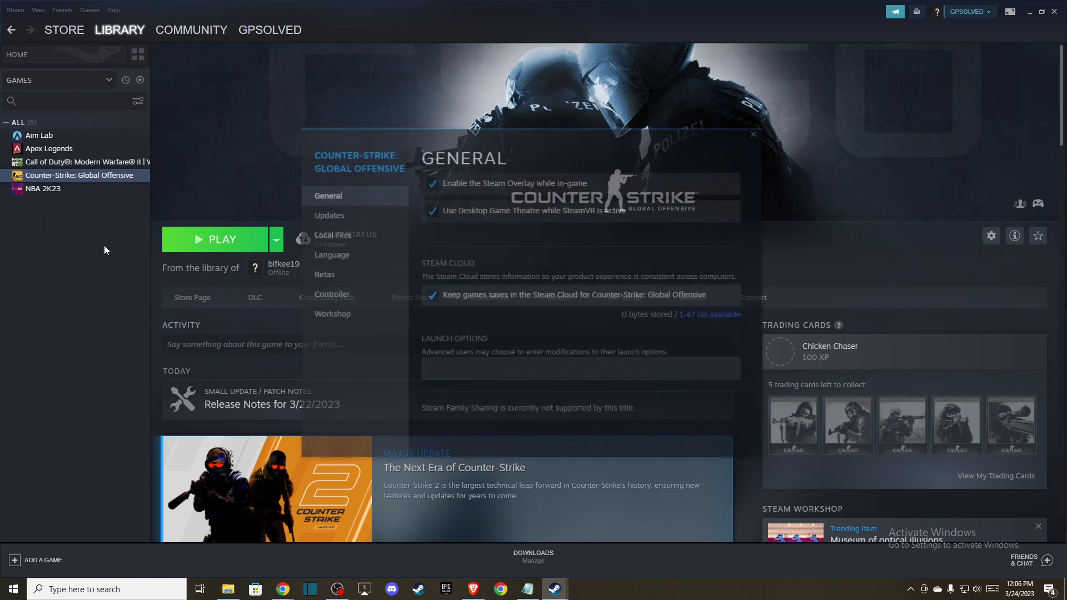
click(337, 234)
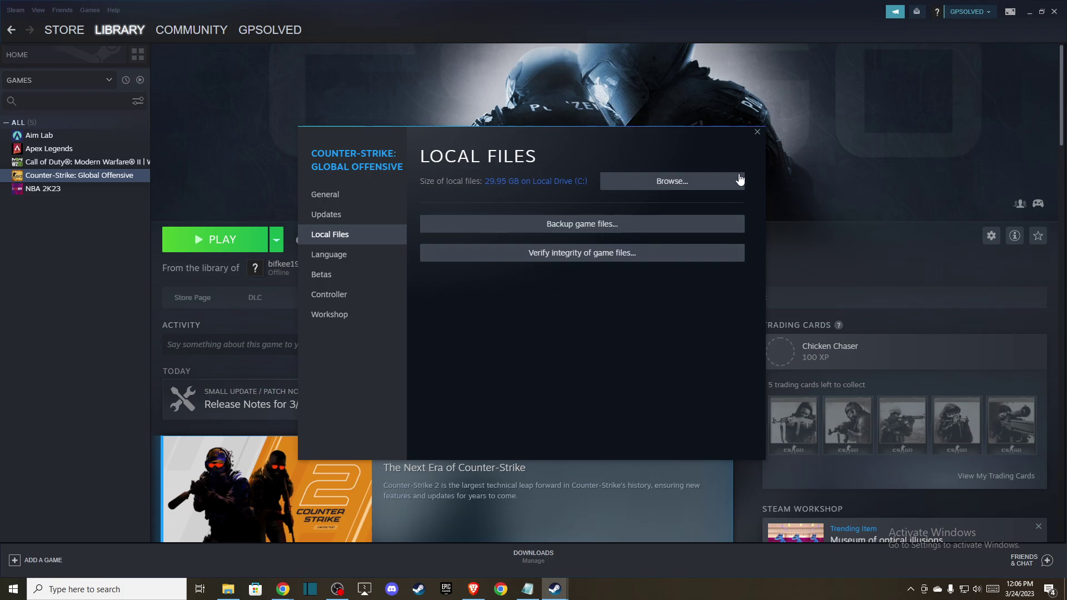
click(758, 132)
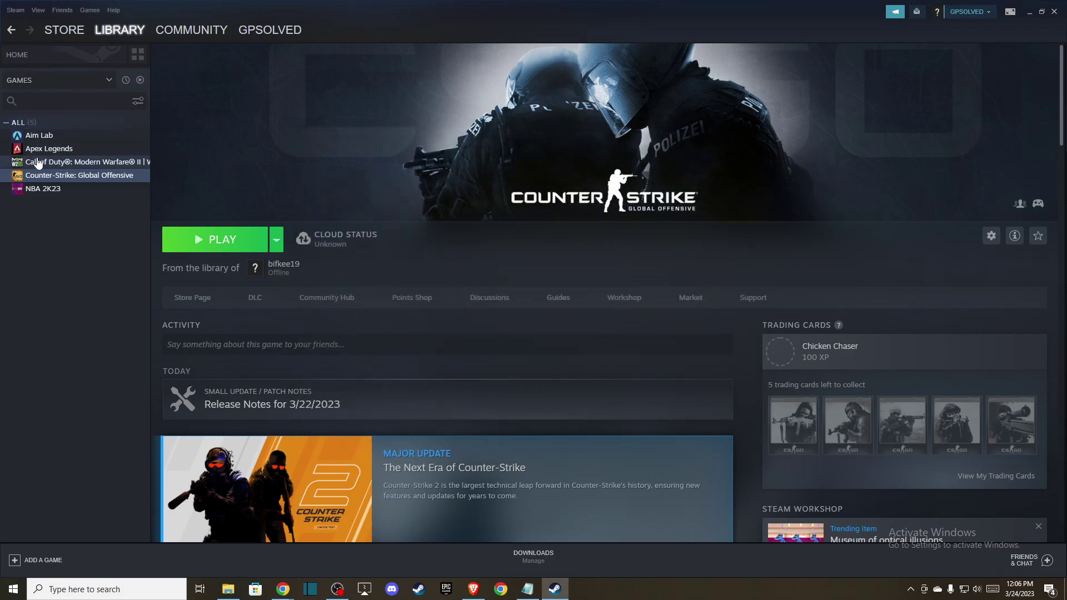
Step: Open Call of Duty: Modern Warfare II | Warzone 2.0's installation folder from its local files properties and locate the cod application
click(56, 161)
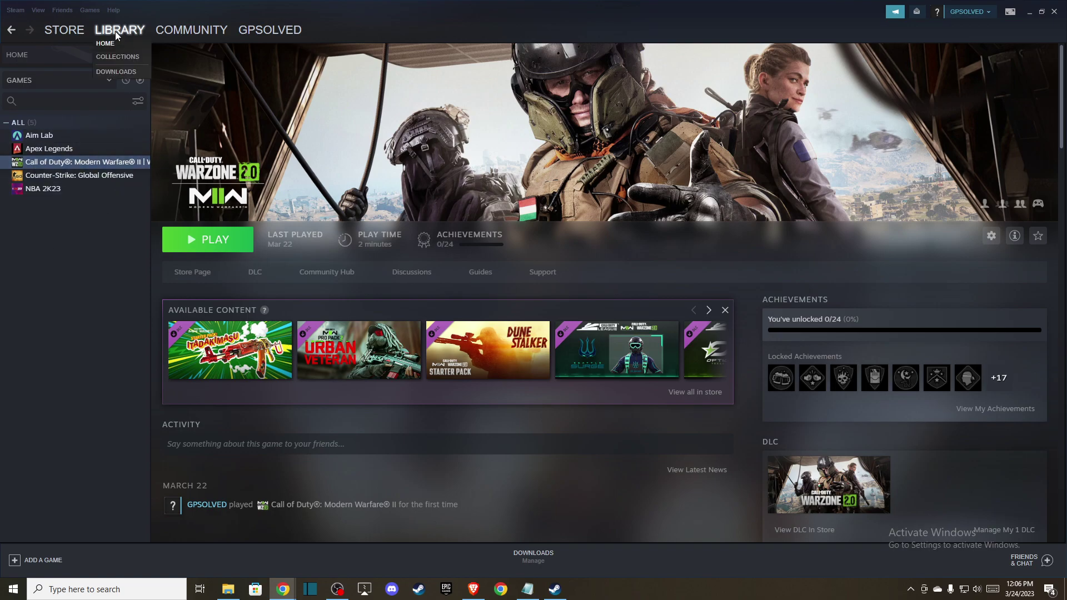
right_click(33, 162)
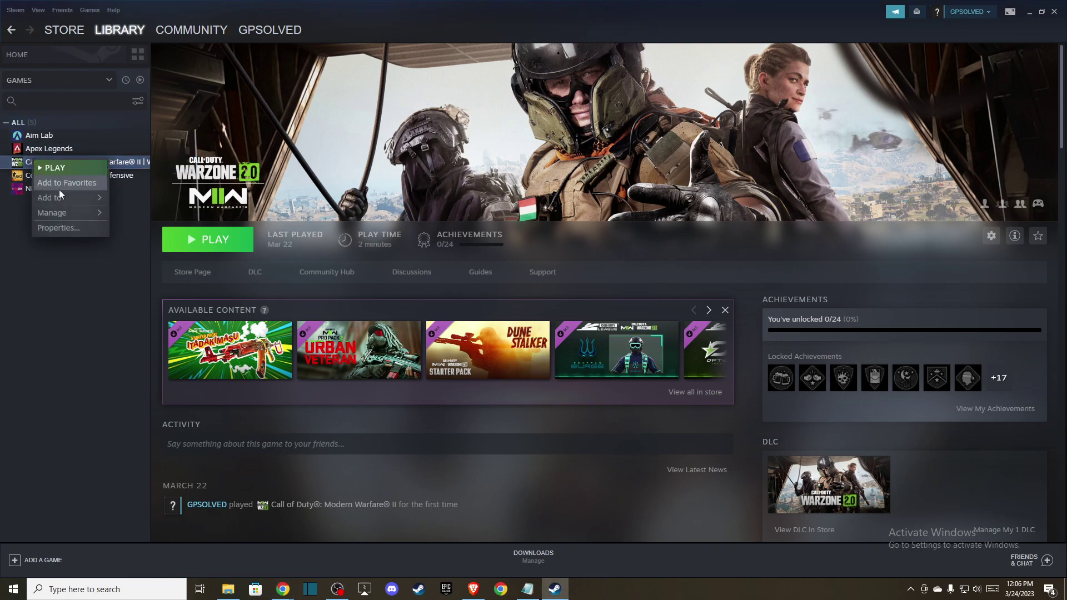
click(66, 228)
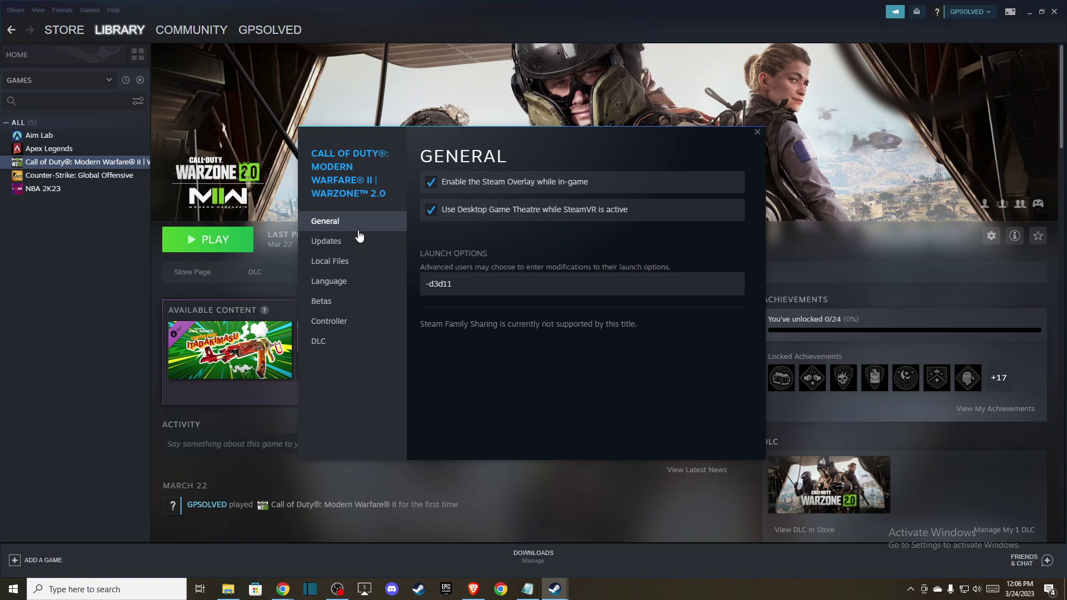
click(348, 261)
click(686, 182)
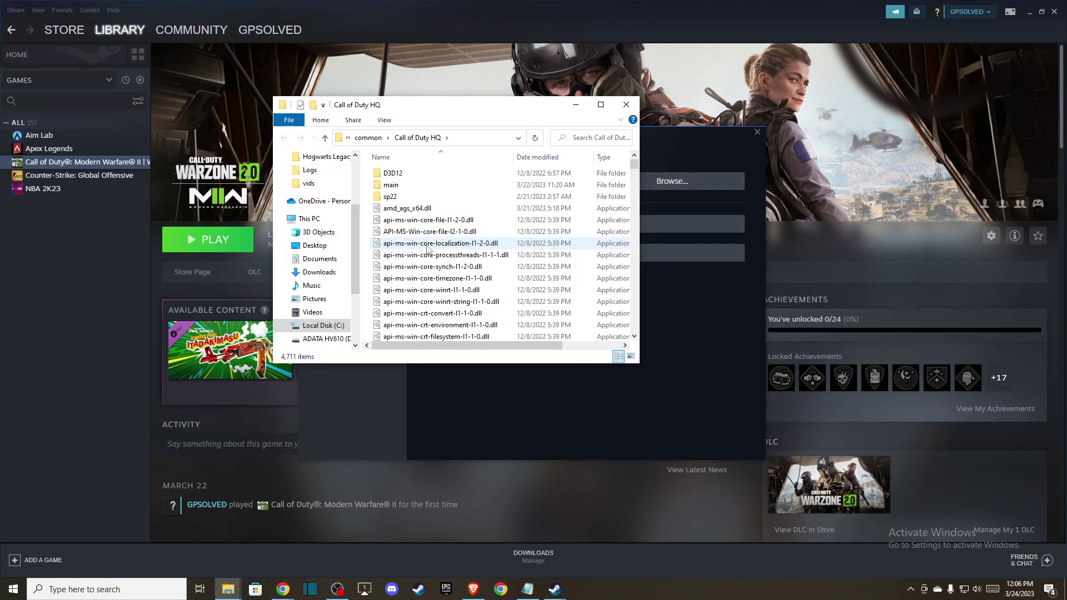
scroll(426, 195, down, 10)
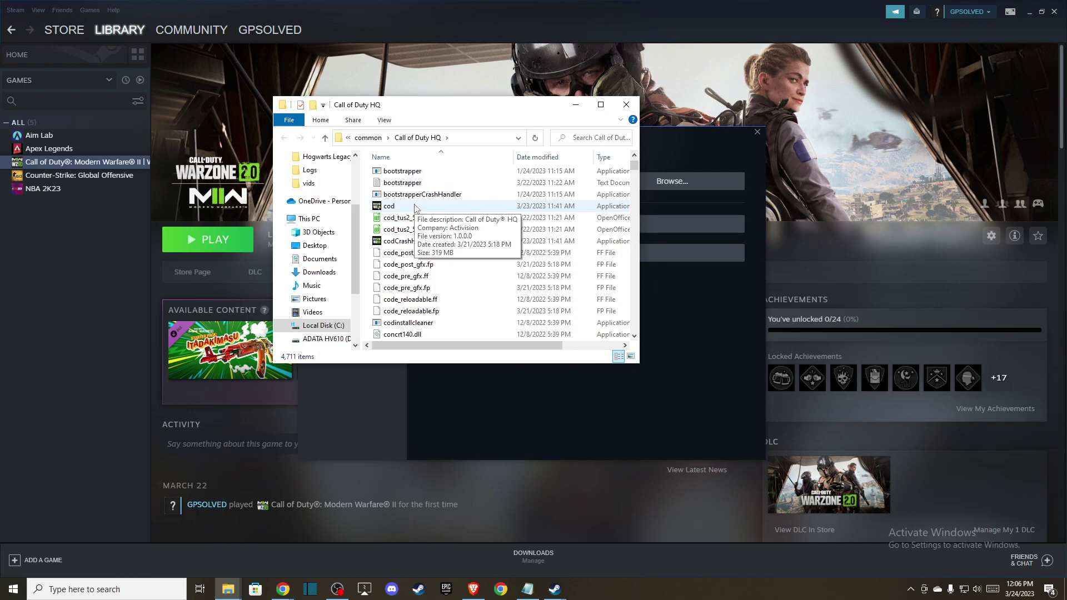
right_click(415, 207)
click(433, 356)
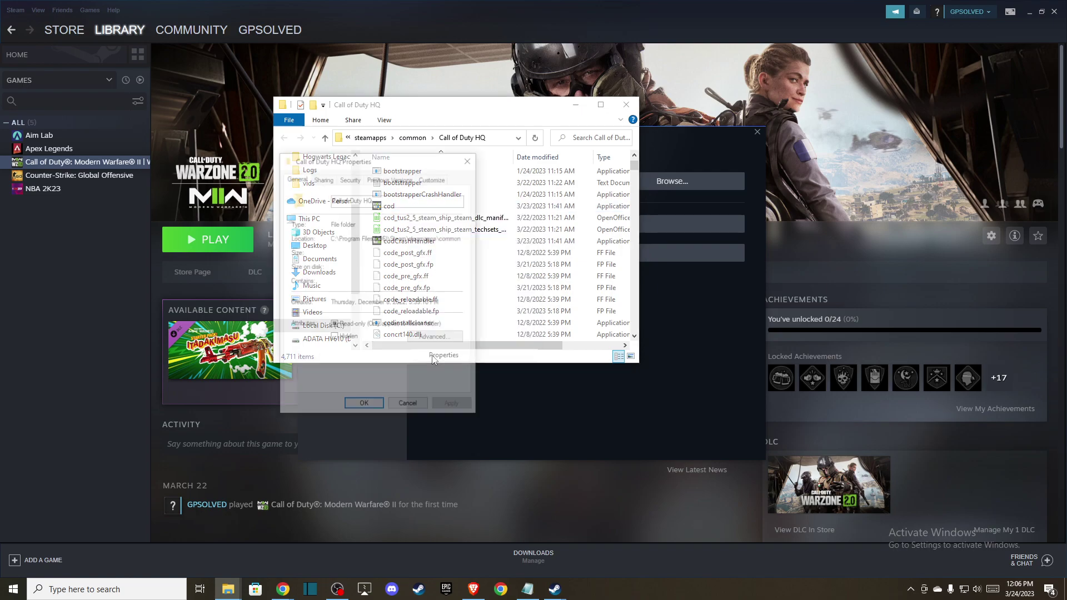
click(468, 161)
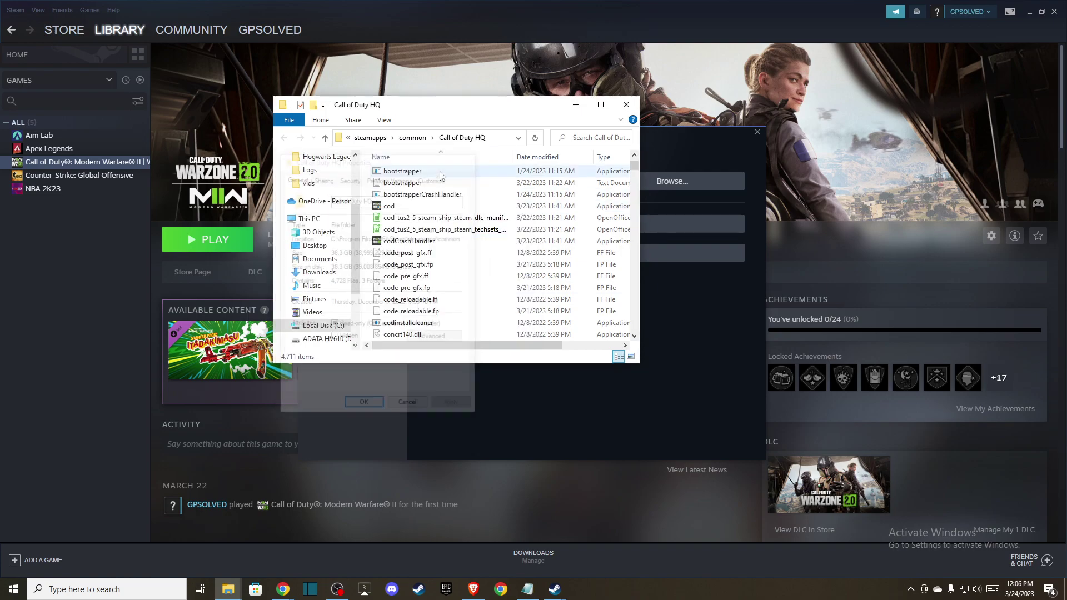
Step: Examine the cod application's compatibility settings for fullscreen optimizations and administrator mode, cancel without changes and close the folder and game properties
right_click(396, 210)
click(428, 477)
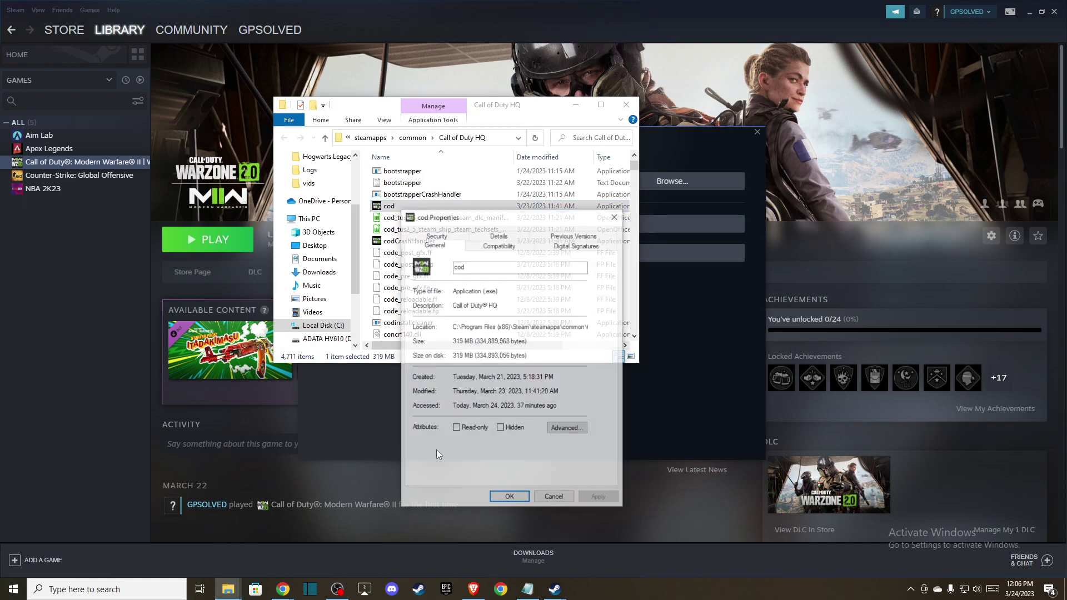
click(517, 248)
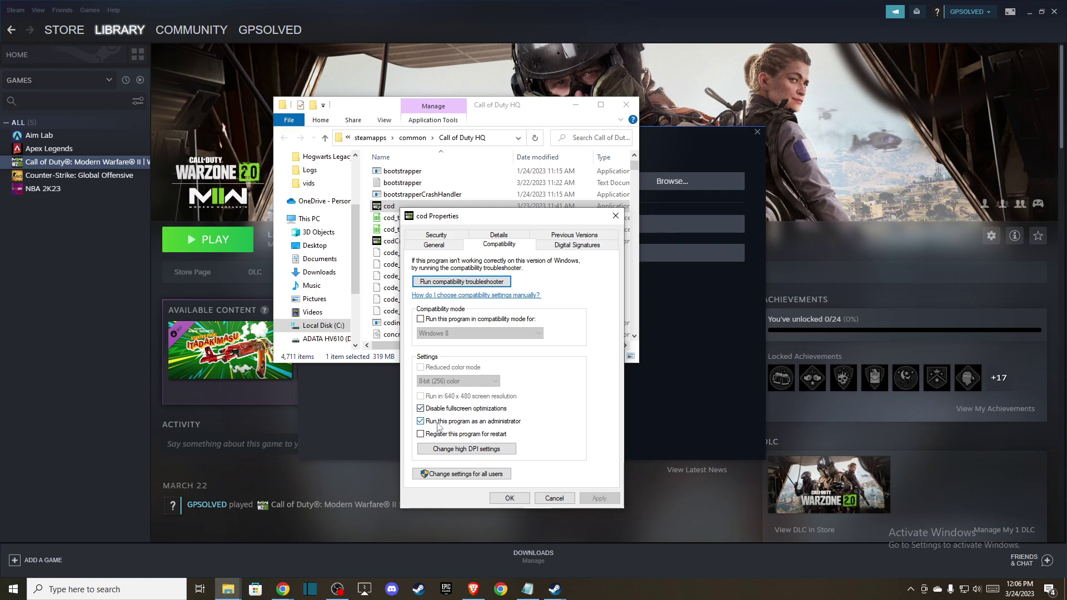
click(555, 499)
click(626, 104)
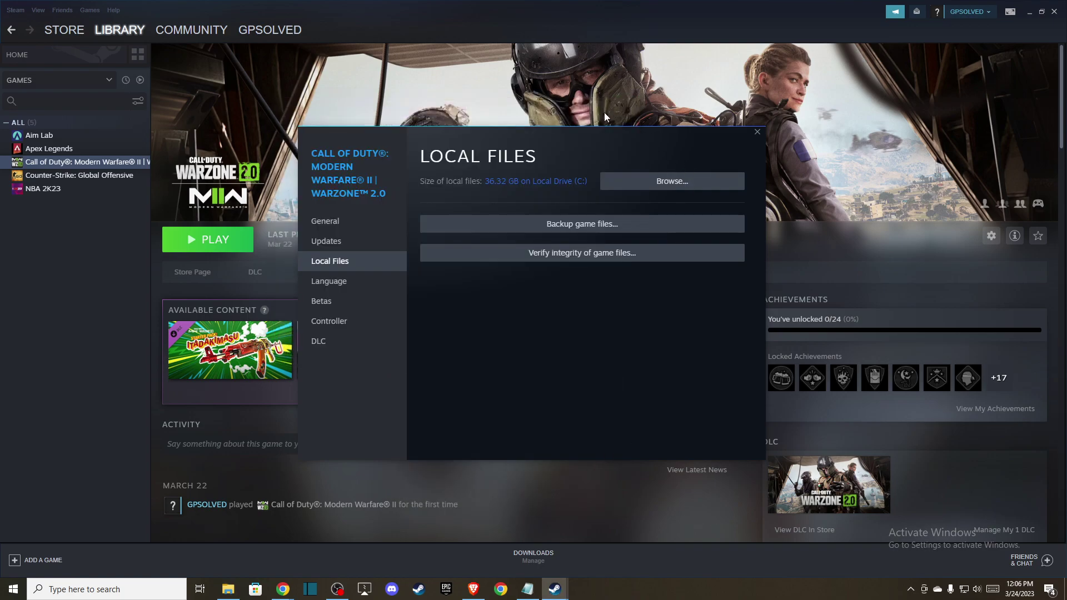
click(757, 132)
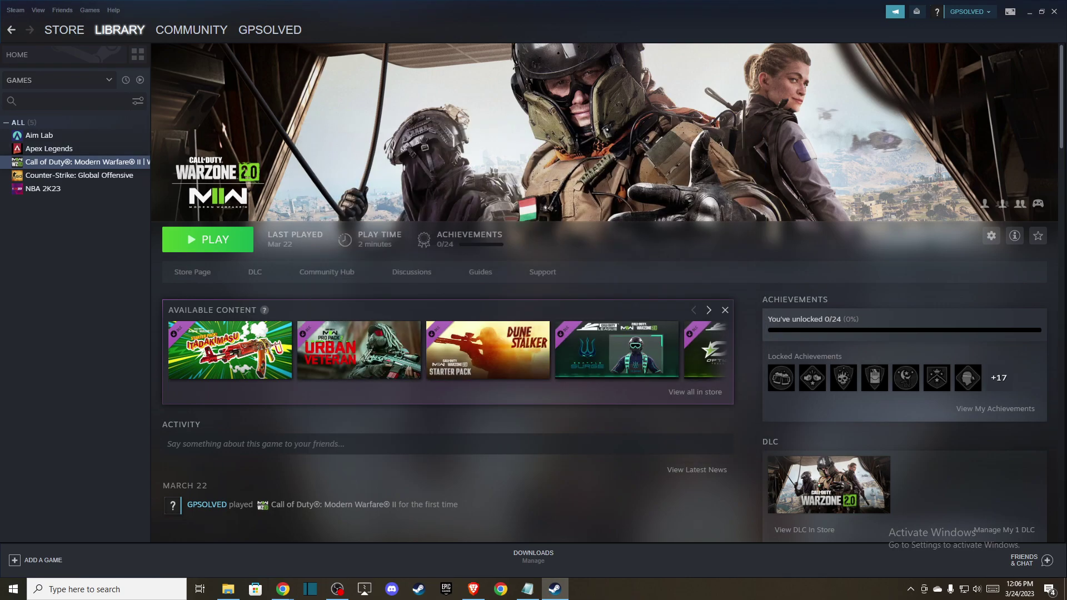